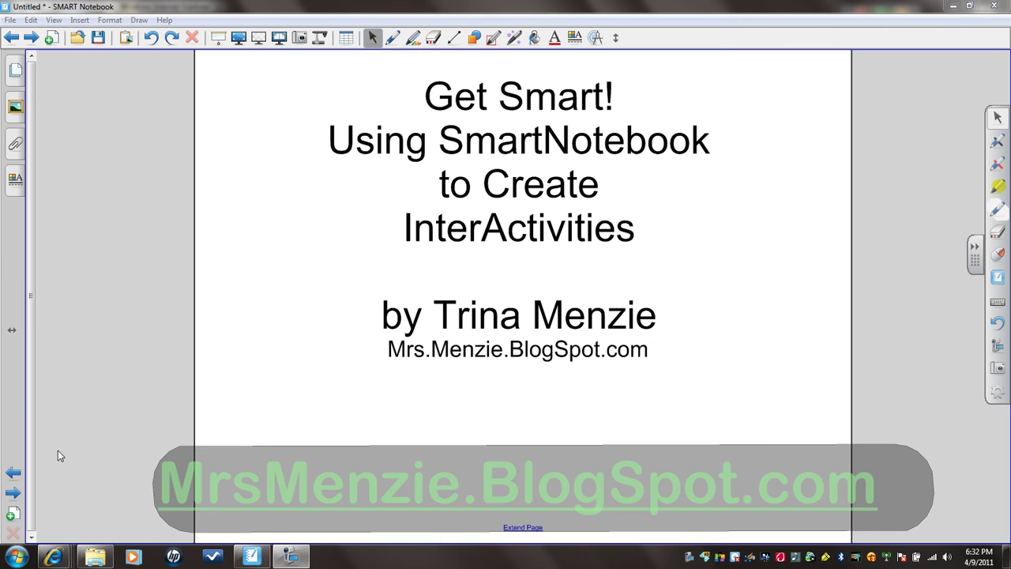
On the Parts of a Computer activity page, try the word Computer in the left speaker's box and the system unit's box.
click(12, 495)
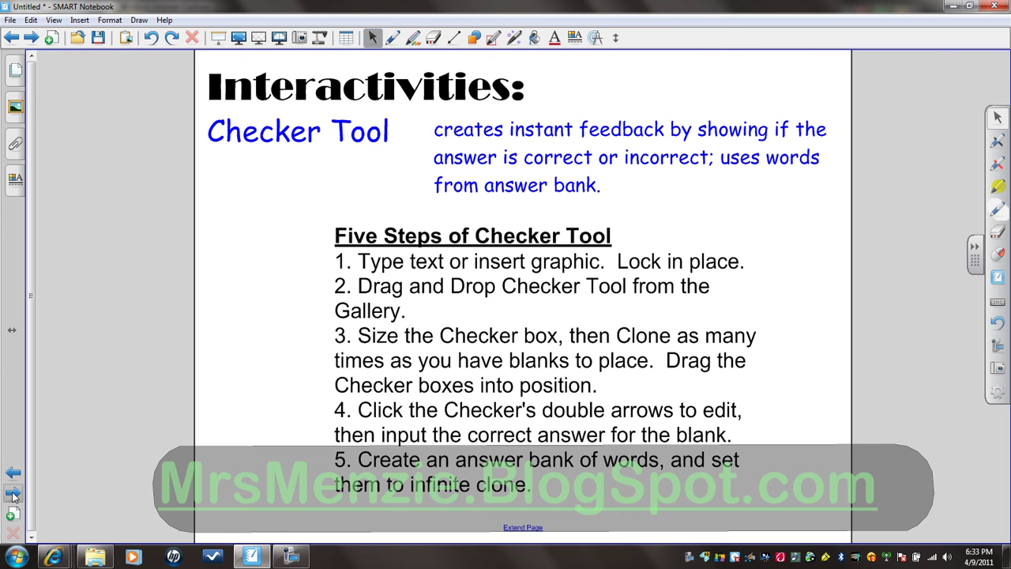
click(11, 494)
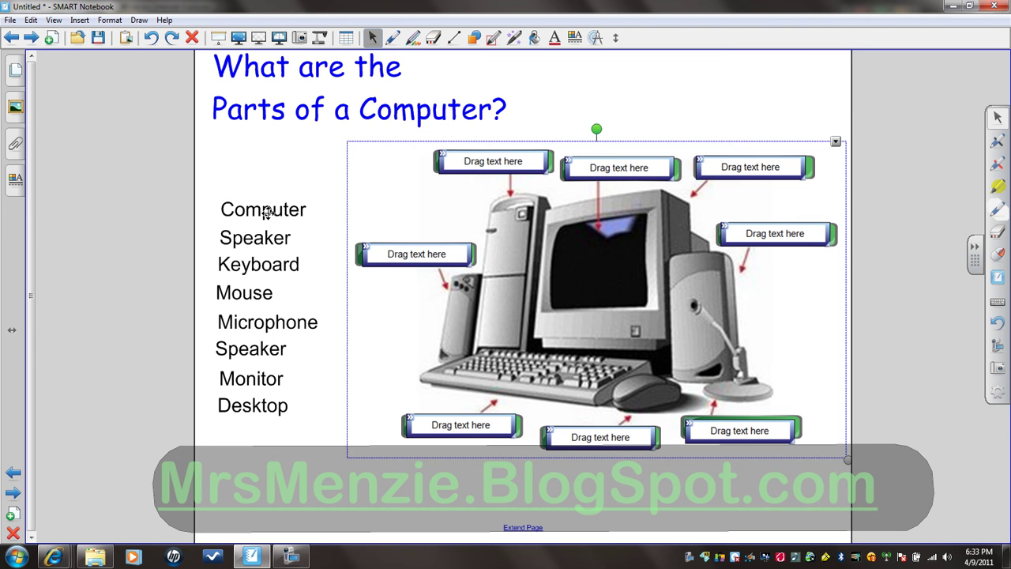
drag(267, 212, 414, 260)
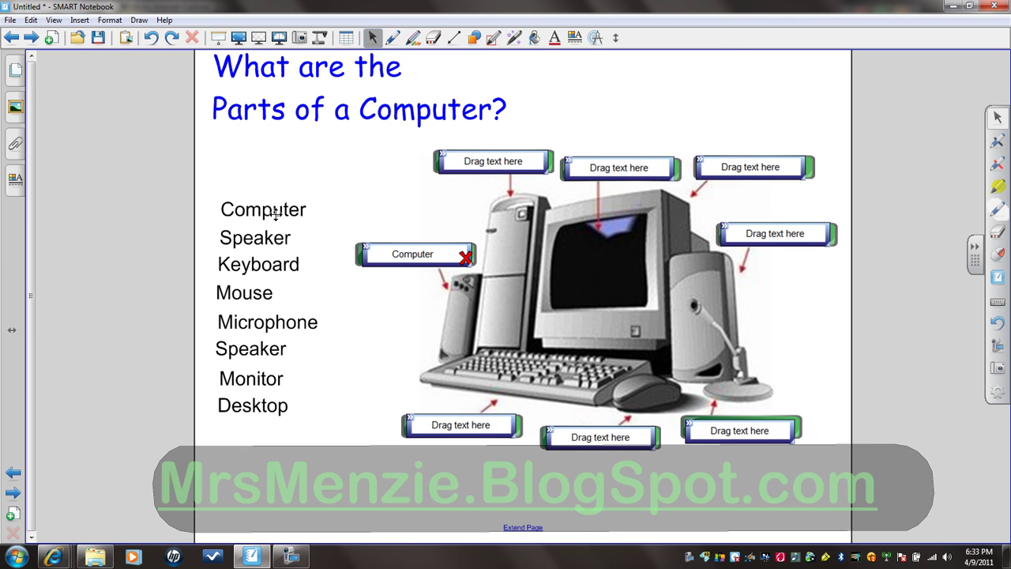
drag(276, 213, 519, 160)
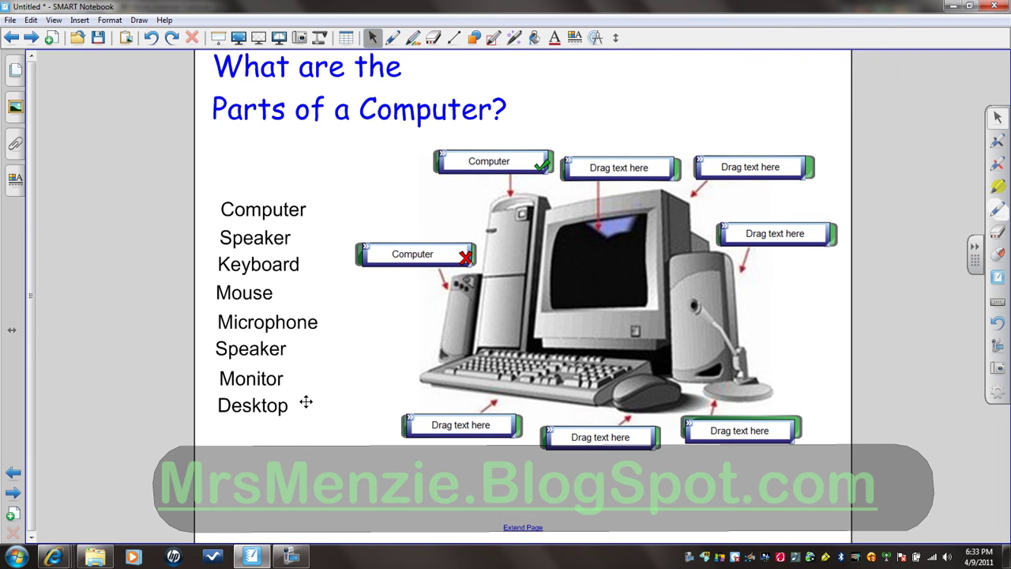
On the page after the activity, enlarge the labelled computer picture and move it slightly down the page.
click(16, 495)
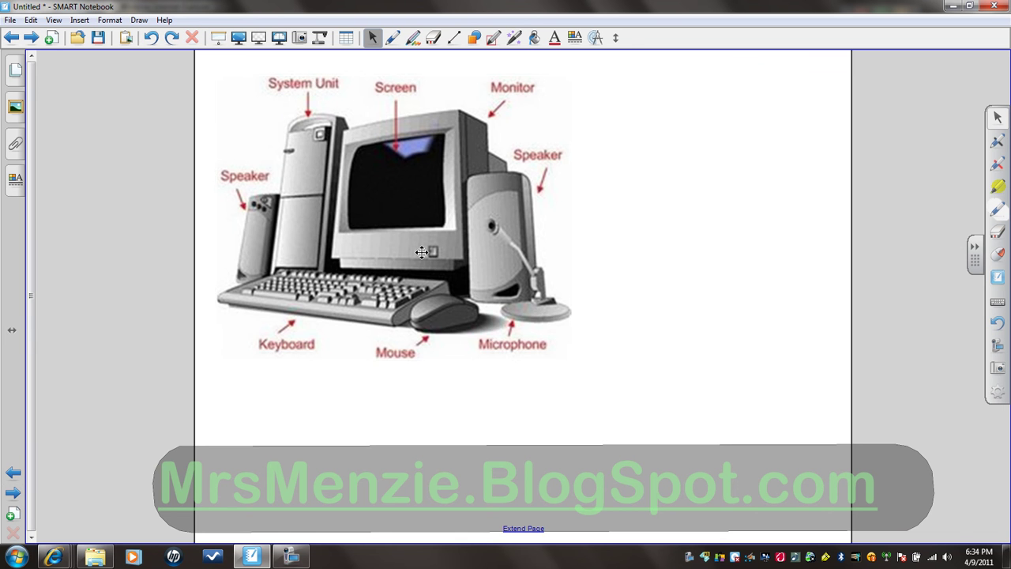
mouse_move(425, 259)
mouse_down()
mouse_move(500, 295)
mouse_move(441, 265)
mouse_up()
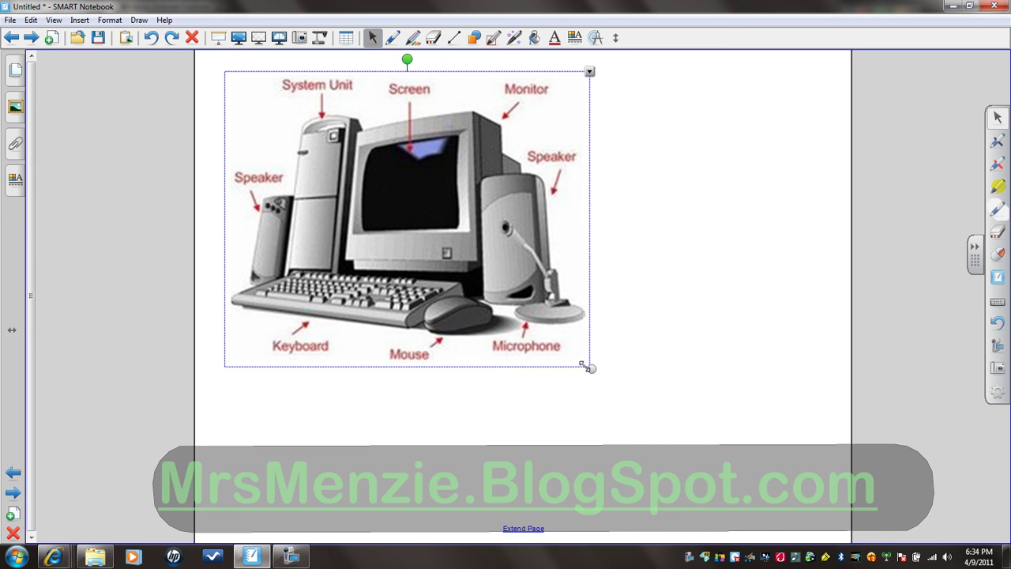
drag(590, 368, 634, 413)
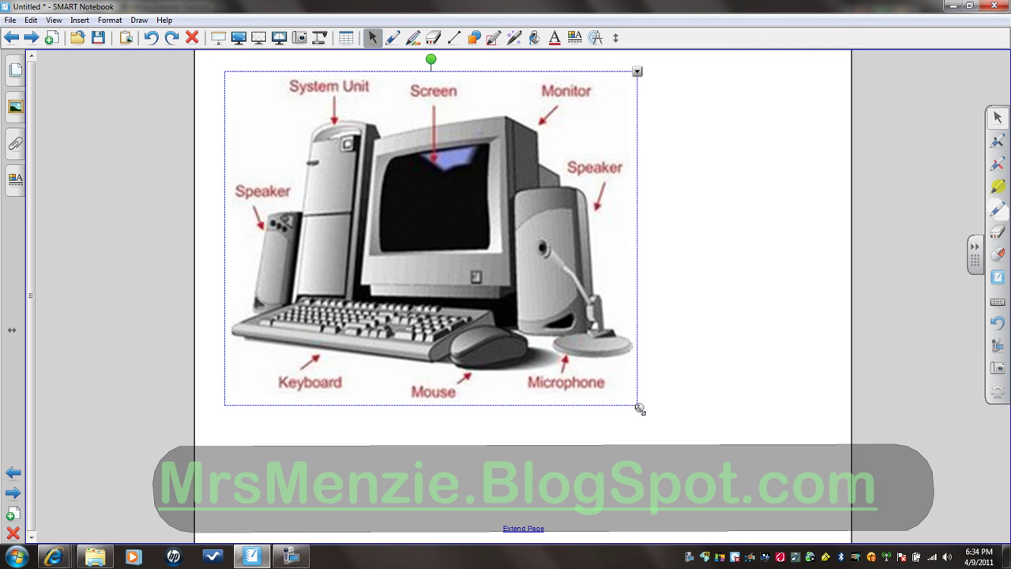
drag(640, 409, 669, 432)
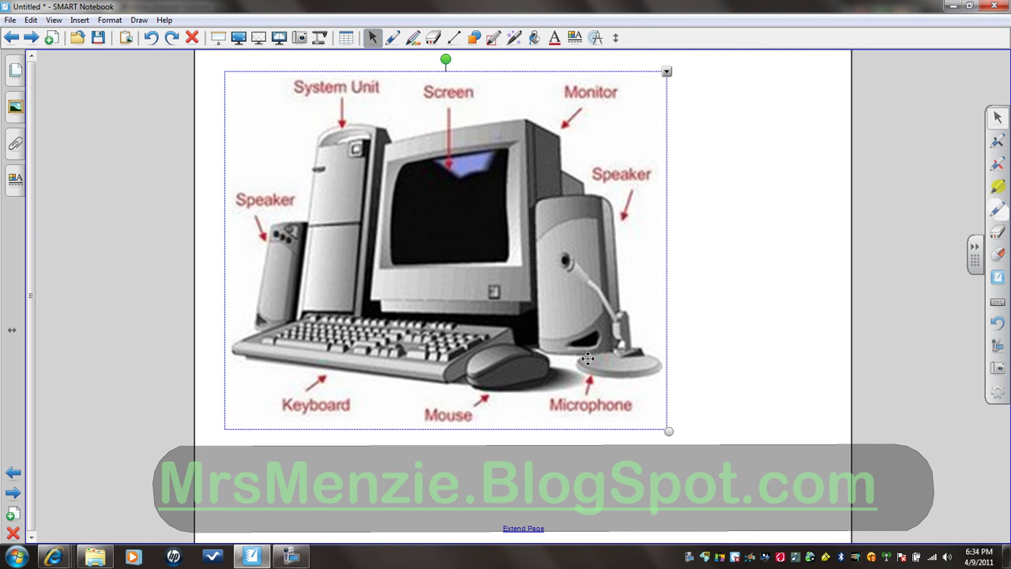
drag(587, 359, 558, 378)
Search the Gallery for "checker" and place the Checker tool on the page beside the computer picture.
click(15, 106)
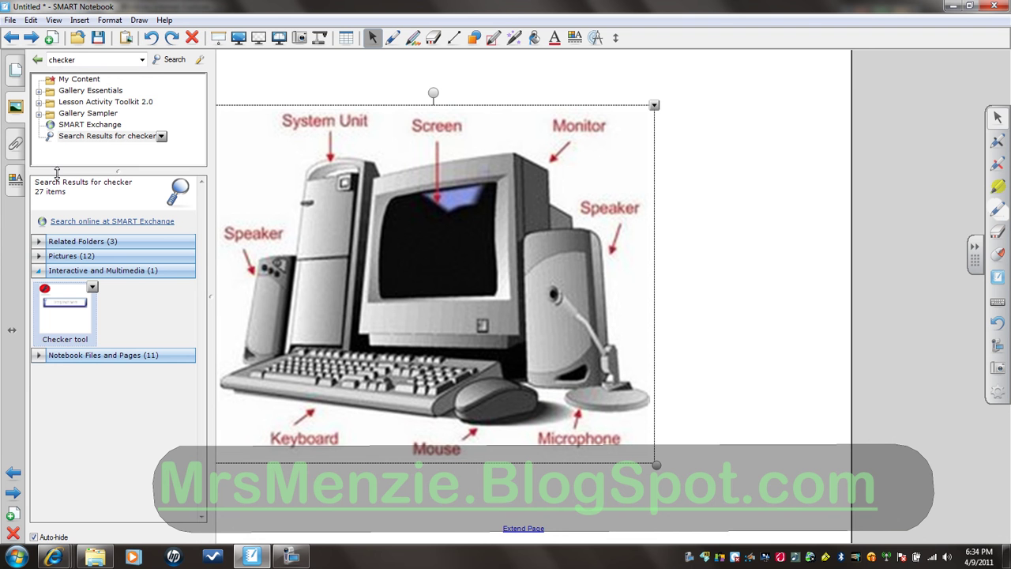
double_click(69, 60)
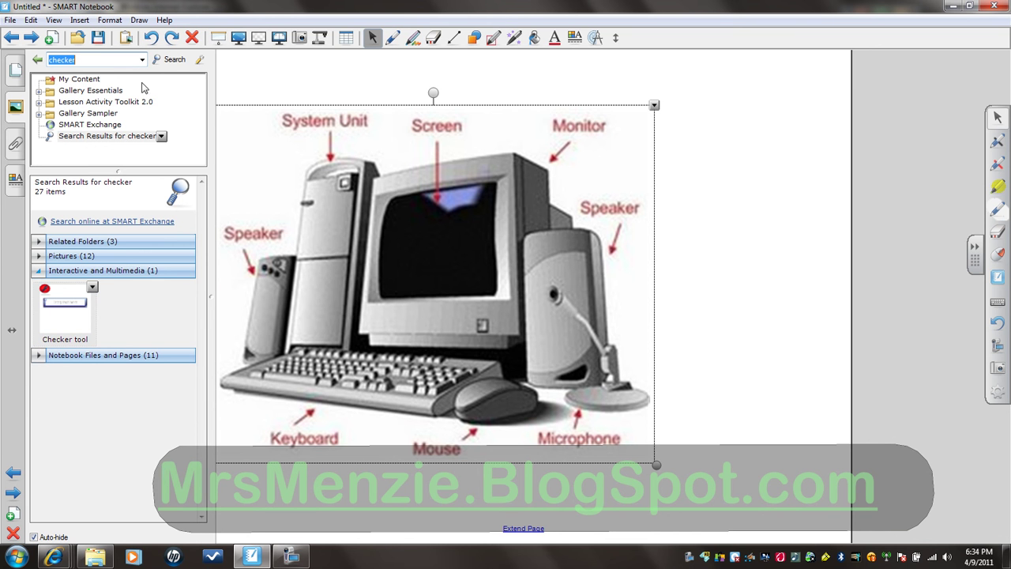
click(172, 63)
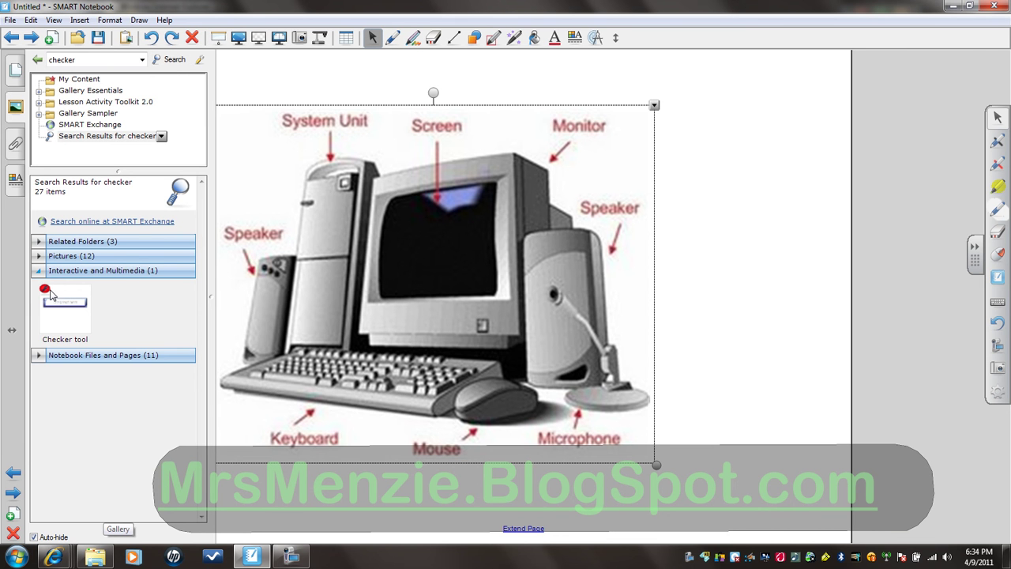
drag(57, 311, 747, 318)
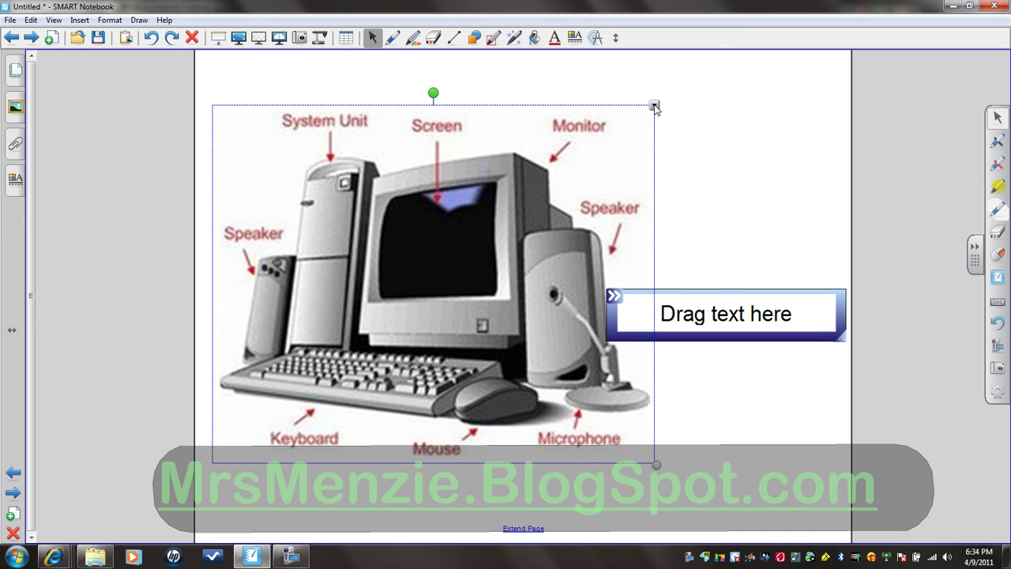
Lock the computer picture in place on the page.
click(654, 105)
mouse_move(716, 222)
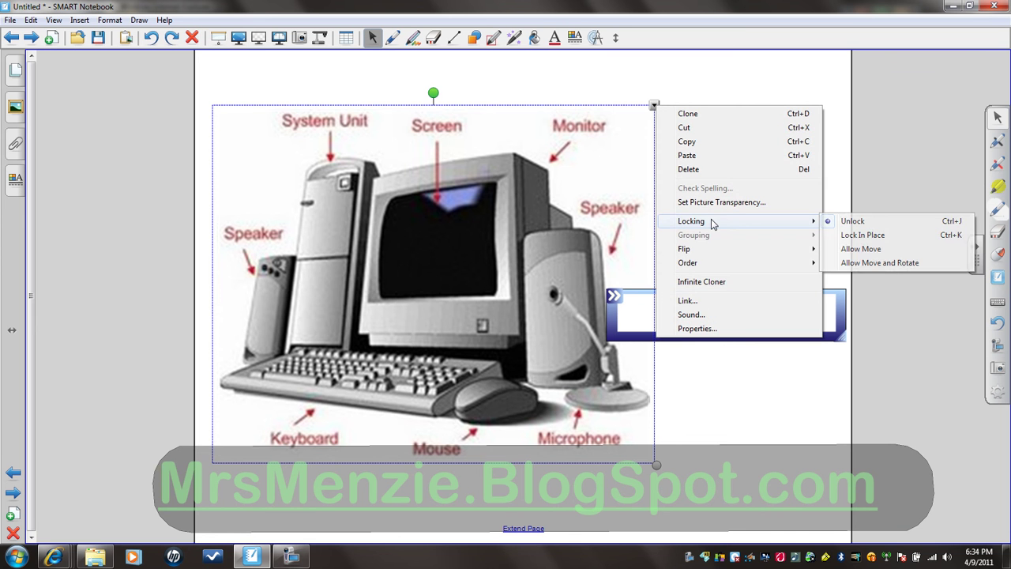
click(845, 234)
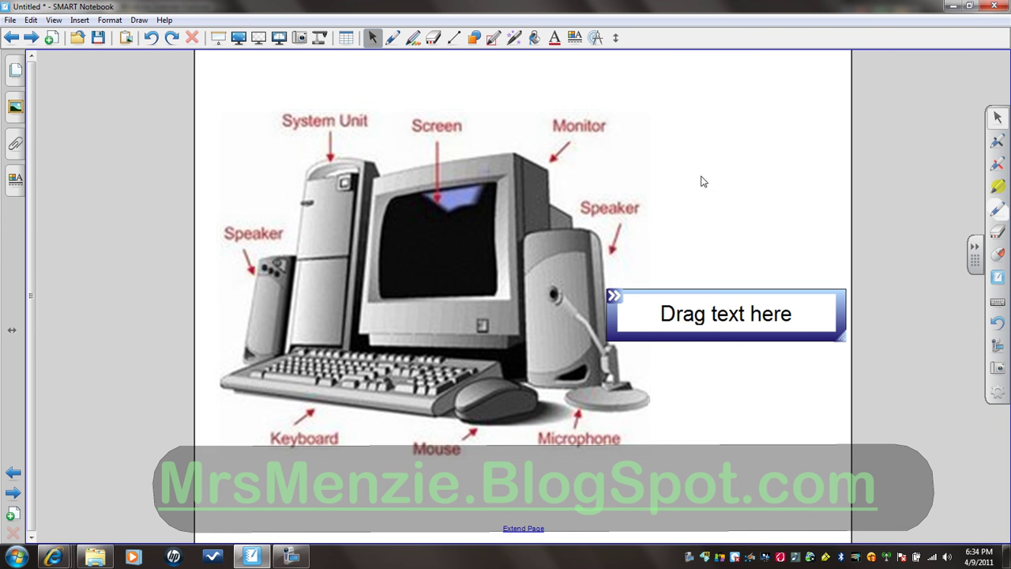
click(400, 183)
Shrink the Checker box to roughly label size and position it over the System Unit label.
click(692, 318)
drag(709, 317, 332, 115)
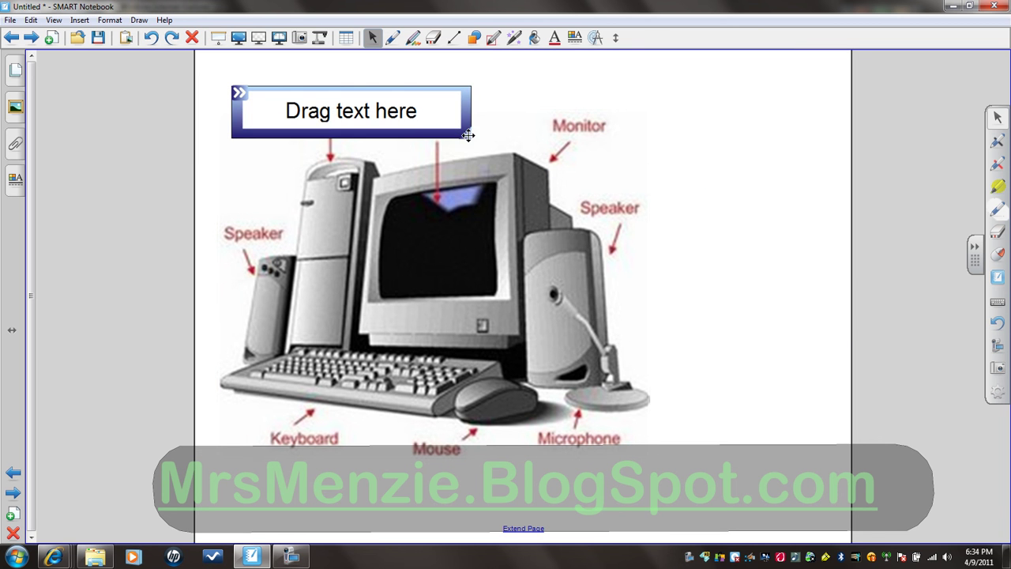
drag(382, 120, 389, 125)
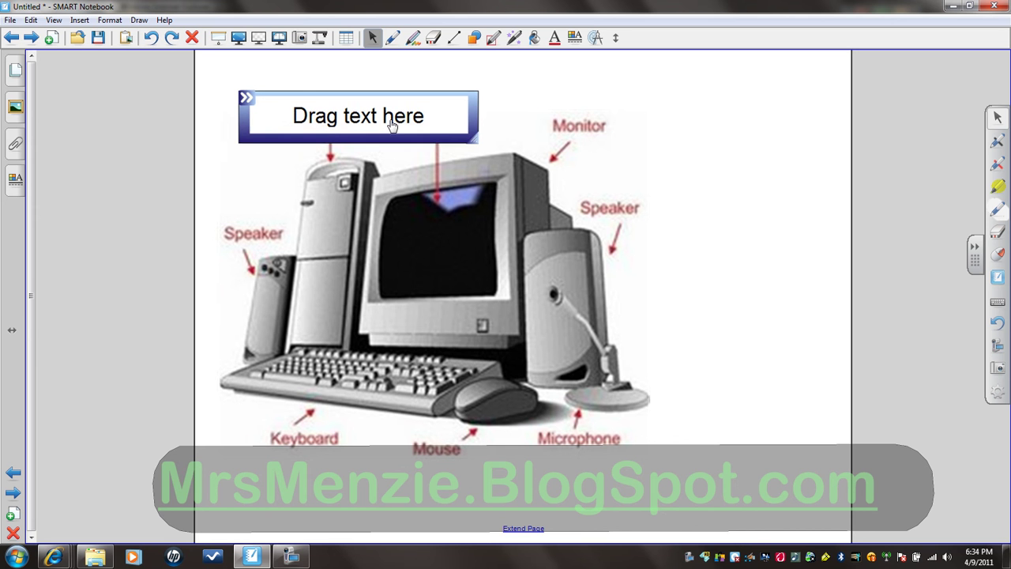
drag(477, 141, 434, 145)
drag(329, 81, 340, 115)
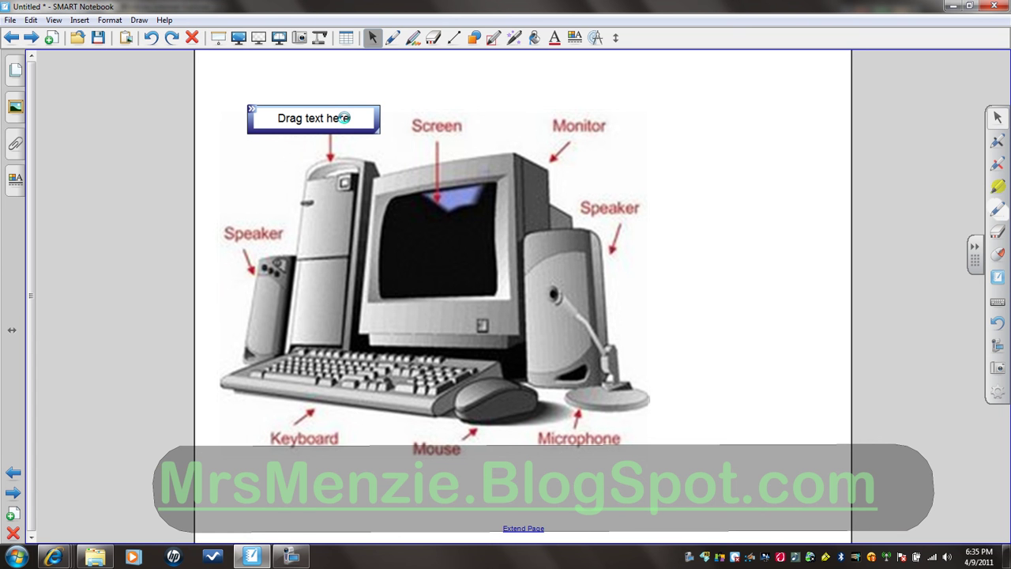
Clone the Checker box and cover the Screen, Monitor, both Speaker, Keyboard, Mouse and Microphone labels with the copies.
key(ctrl+d)
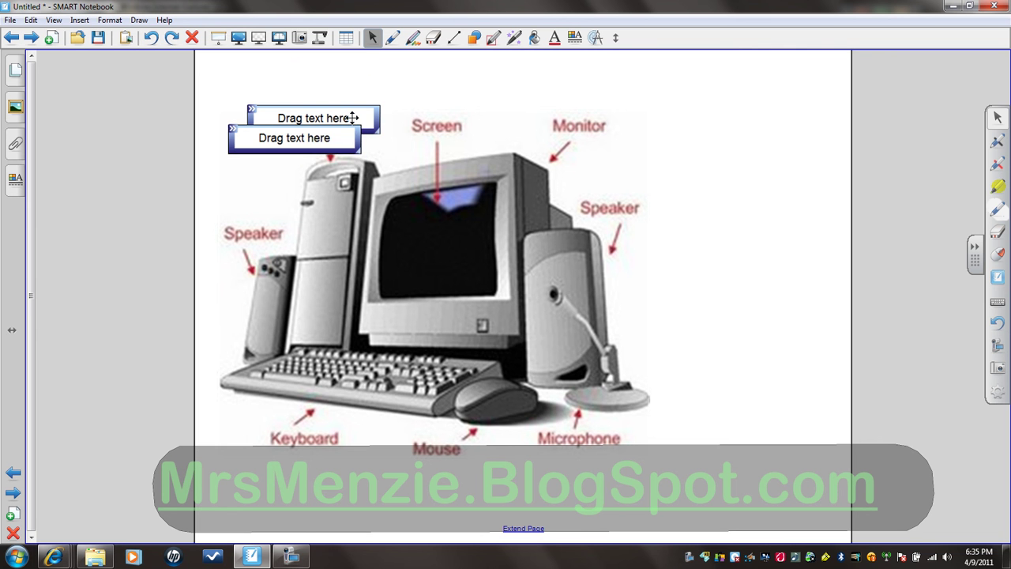
mouse_move(324, 141)
mouse_down()
mouse_move(519, 121)
mouse_move(480, 132)
mouse_up()
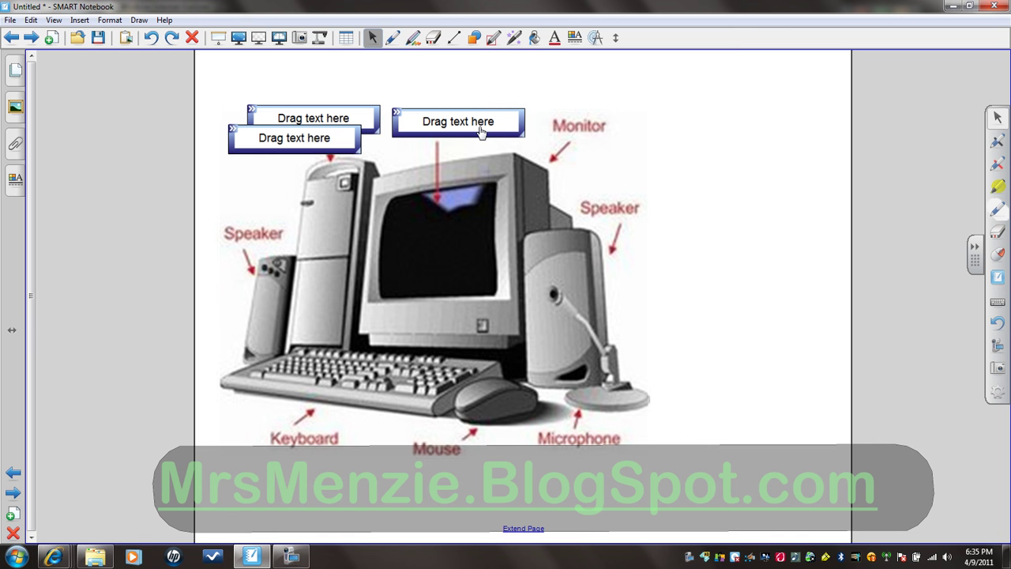
mouse_move(322, 142)
mouse_down()
mouse_move(591, 117)
mouse_move(627, 126)
mouse_up()
drag(337, 139, 293, 233)
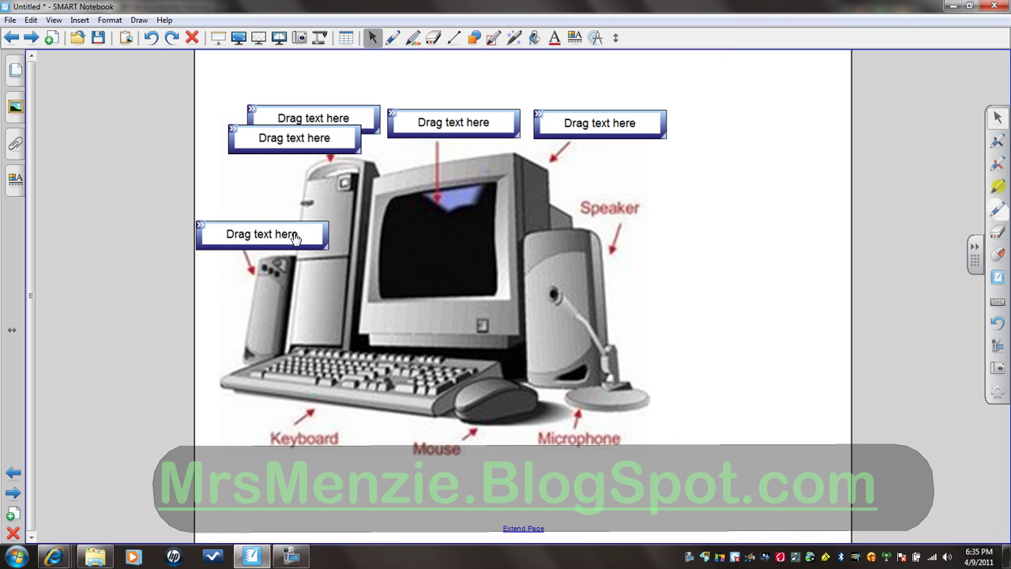
mouse_move(305, 138)
mouse_down()
mouse_move(644, 206)
mouse_move(655, 219)
mouse_up()
mouse_move(332, 140)
mouse_down()
mouse_move(352, 454)
mouse_move(331, 445)
mouse_up()
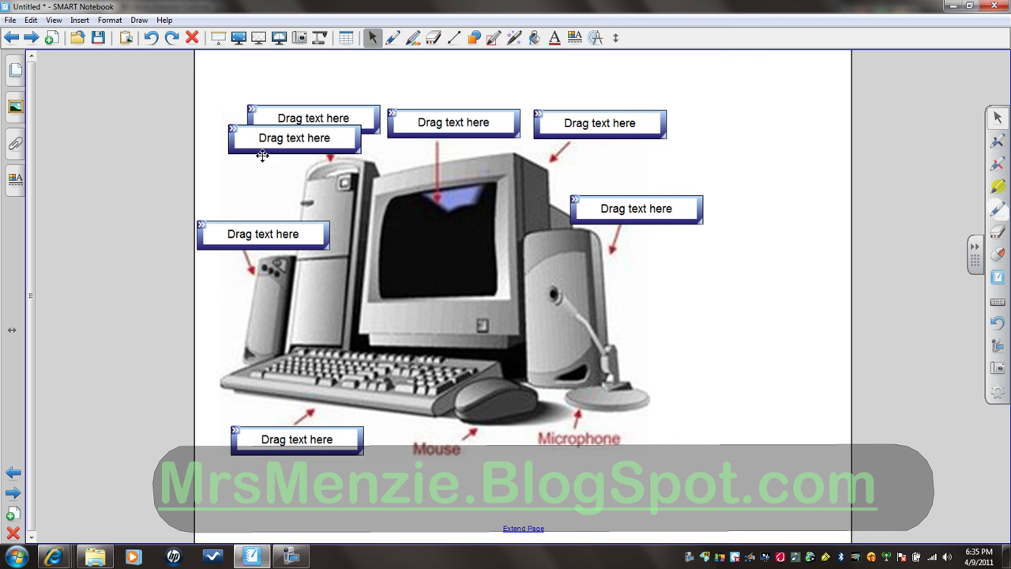
mouse_move(279, 136)
mouse_down()
mouse_move(458, 460)
mouse_move(443, 462)
mouse_up()
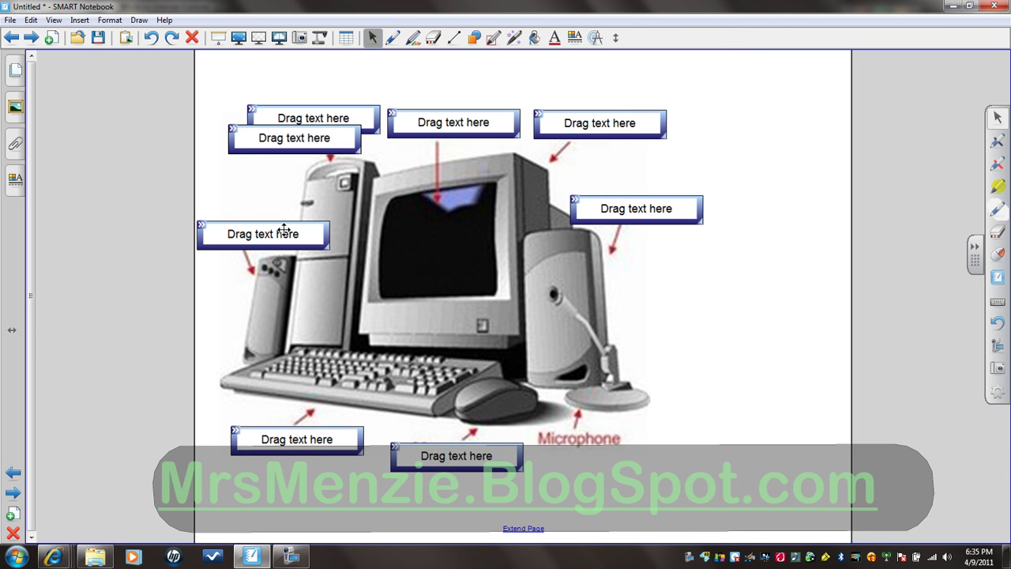
mouse_move(260, 144)
mouse_down()
mouse_move(609, 362)
mouse_move(618, 463)
mouse_move(599, 457)
mouse_up()
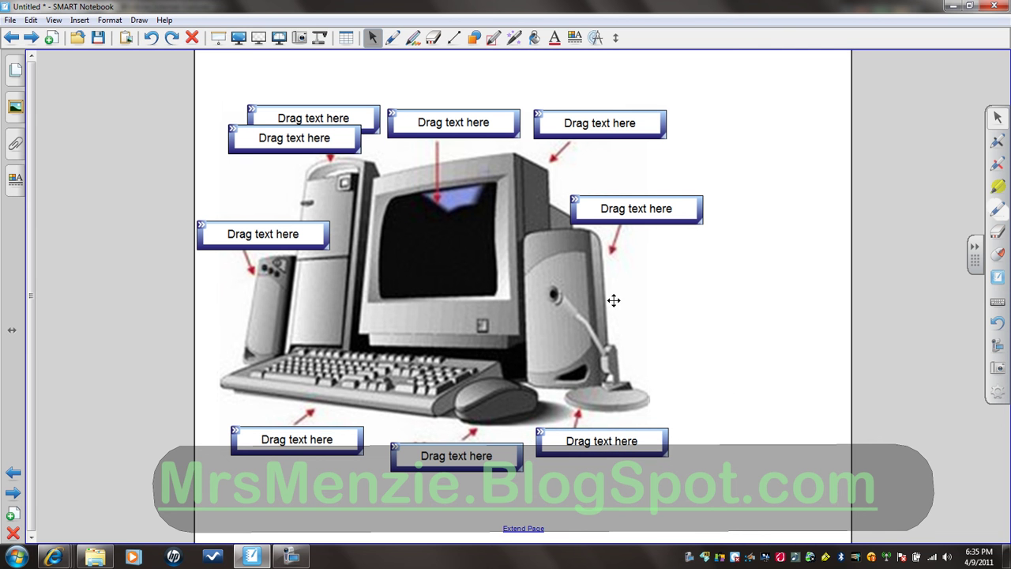
Delete the surplus Checker box clones near the system unit, keeping one box per label.
drag(314, 133, 308, 173)
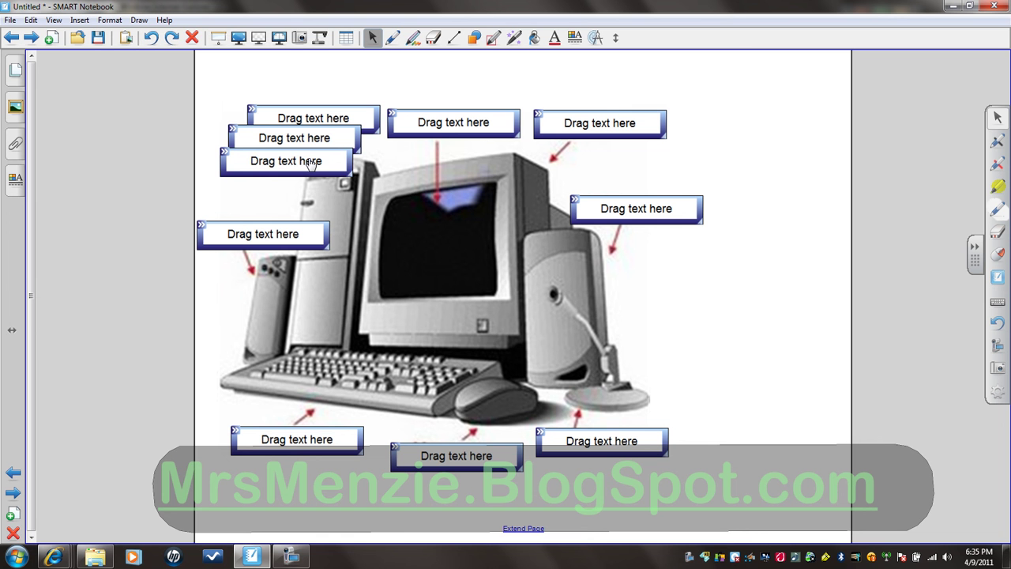
click(192, 38)
drag(271, 132, 316, 169)
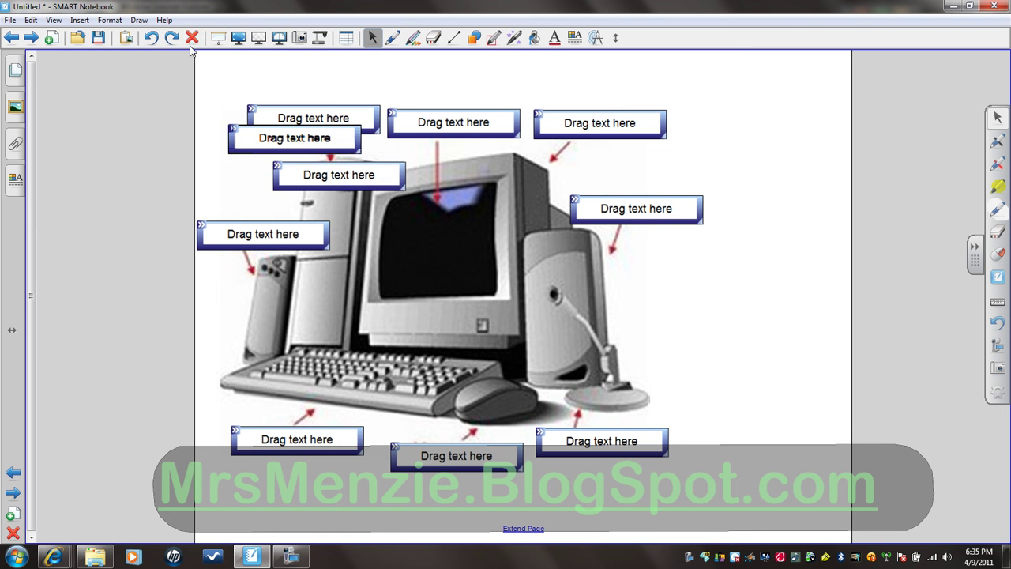
click(192, 38)
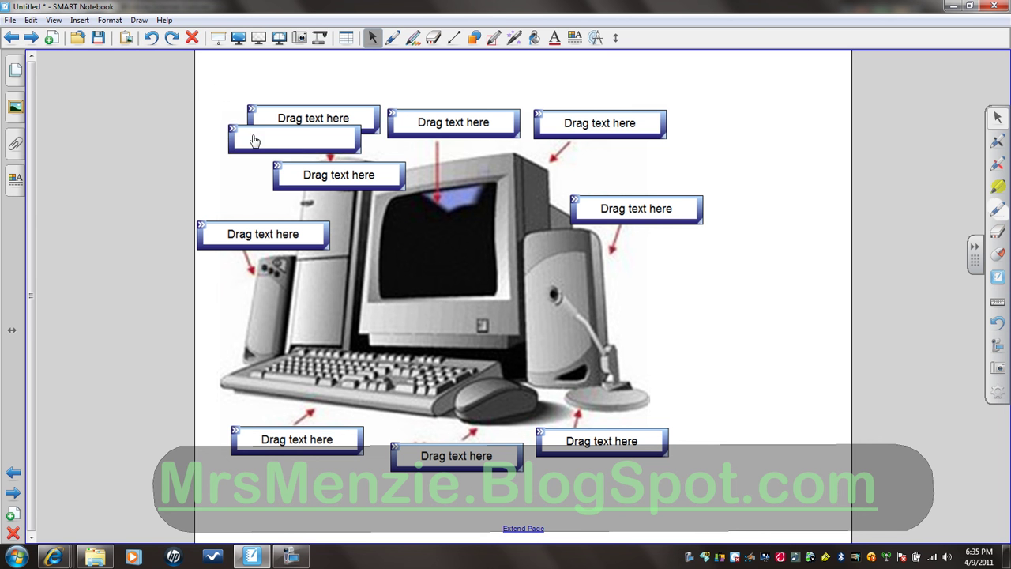
click(192, 38)
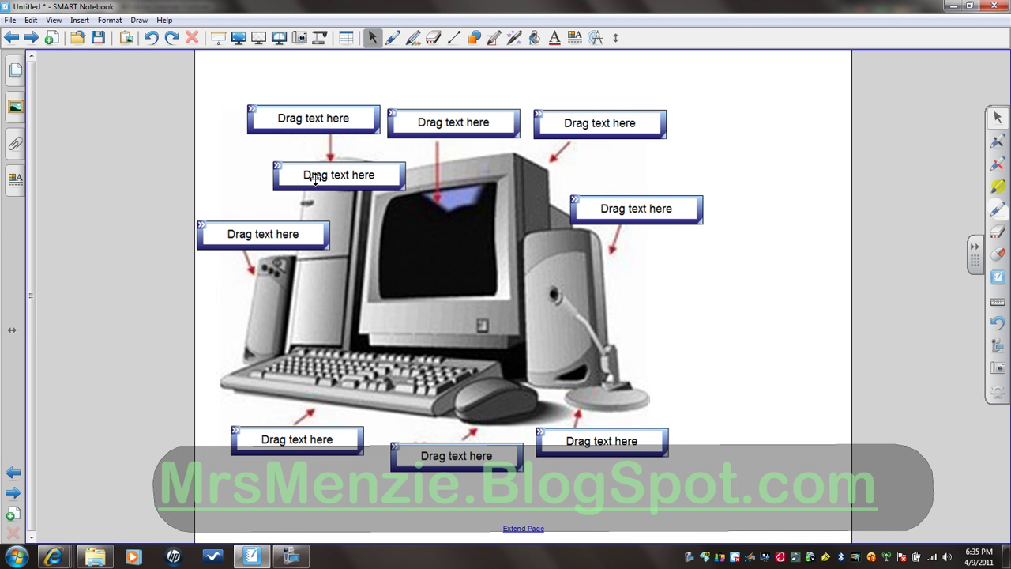
click(192, 38)
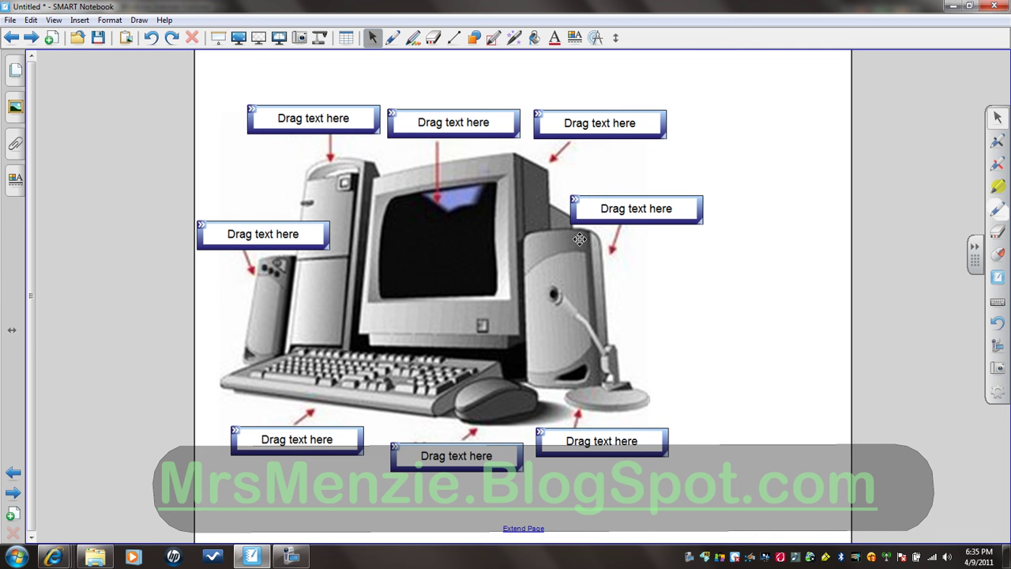
Set the correct answers of the three upper Checker boxes to Computer, Desktop and Monitor, from the system unit across.
click(251, 112)
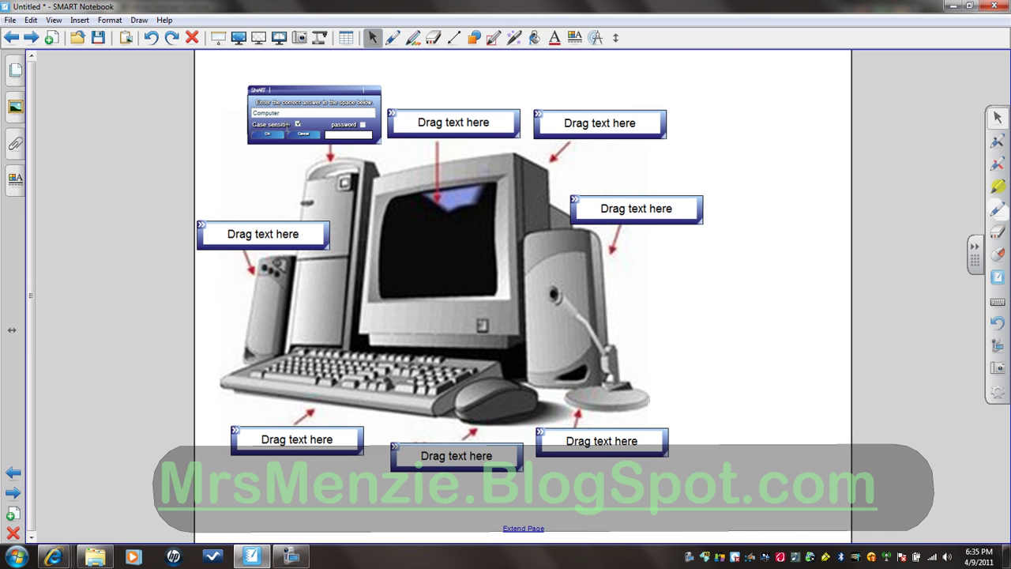
click(267, 133)
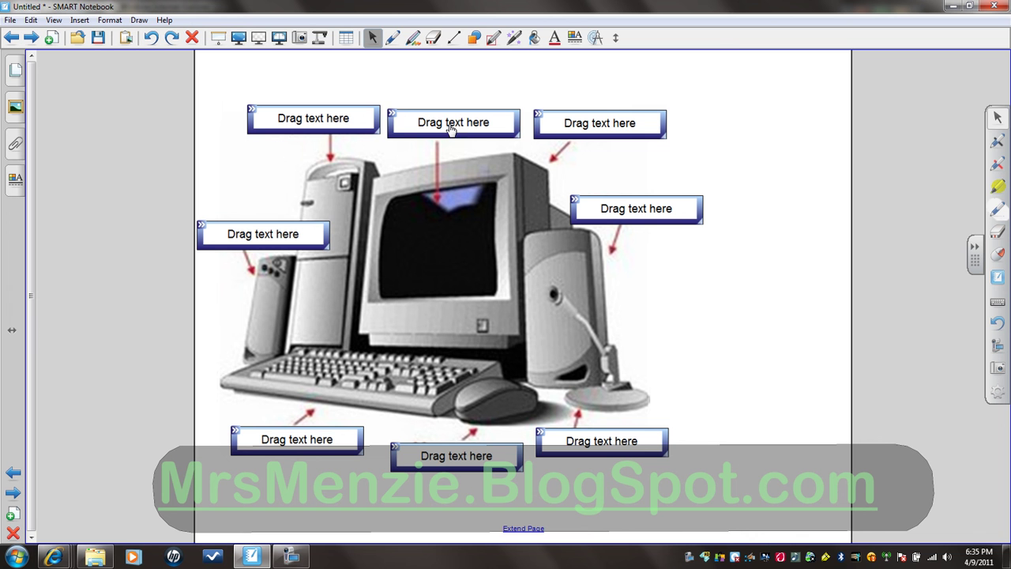
click(396, 119)
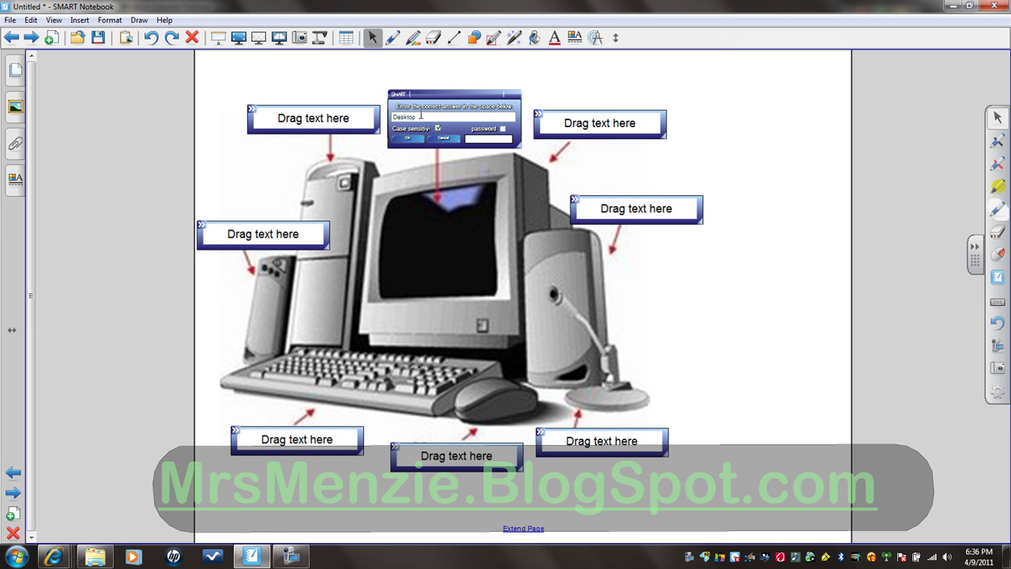
click(406, 138)
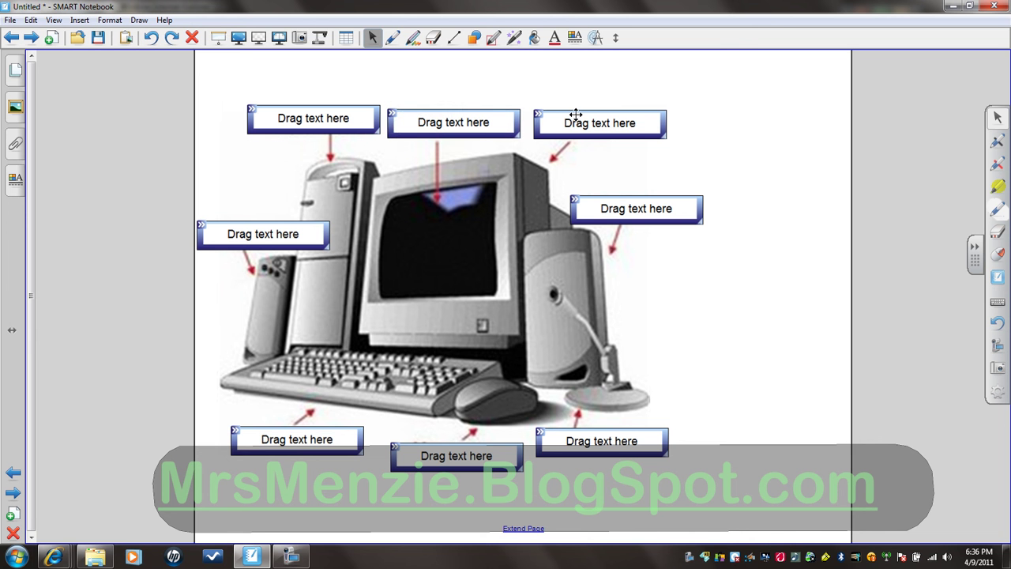
click(540, 119)
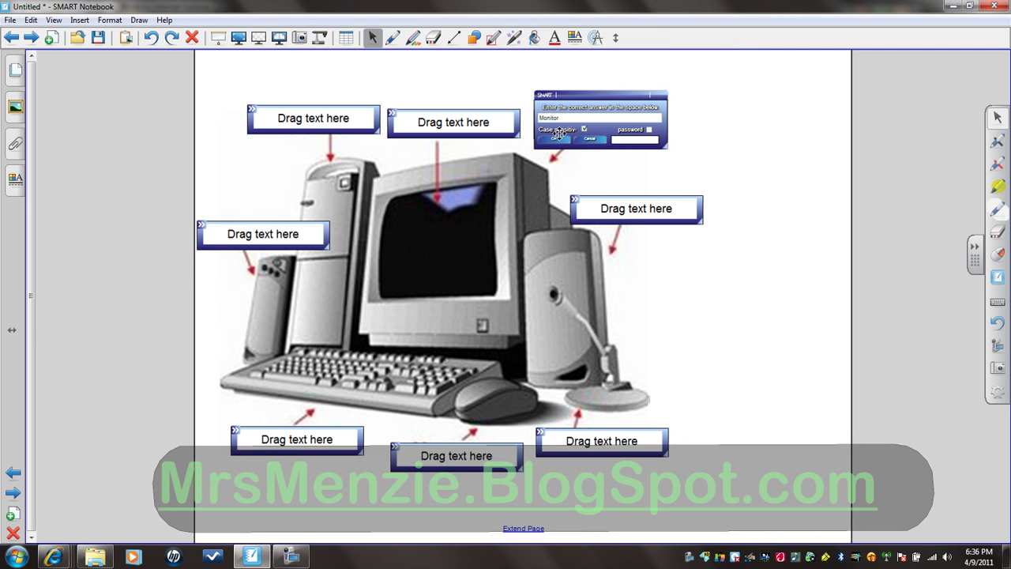
click(557, 138)
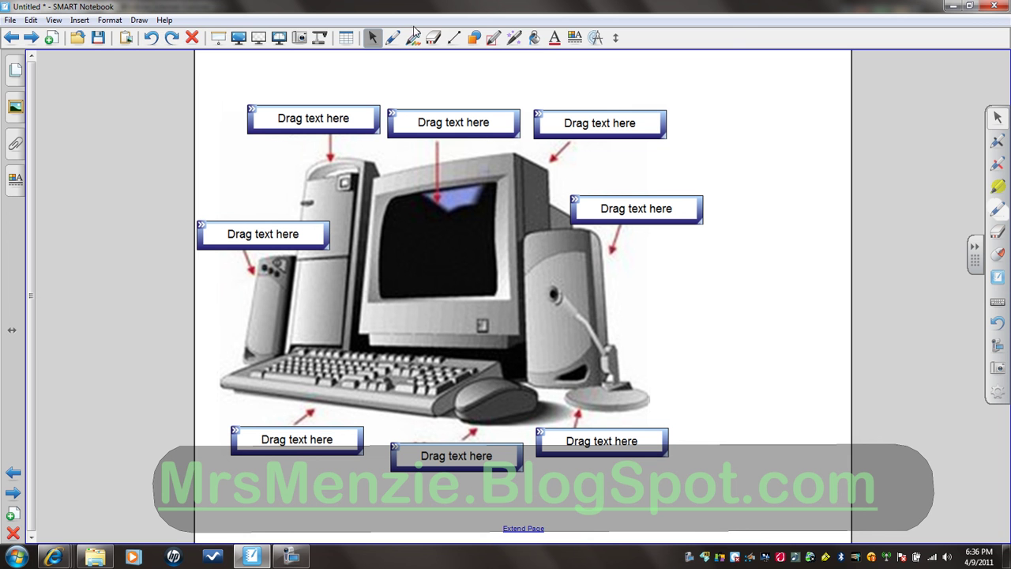
Add the words Computer, Desktop and Monitor as separate Arial 24 text objects one below another beside the computer picture.
click(554, 39)
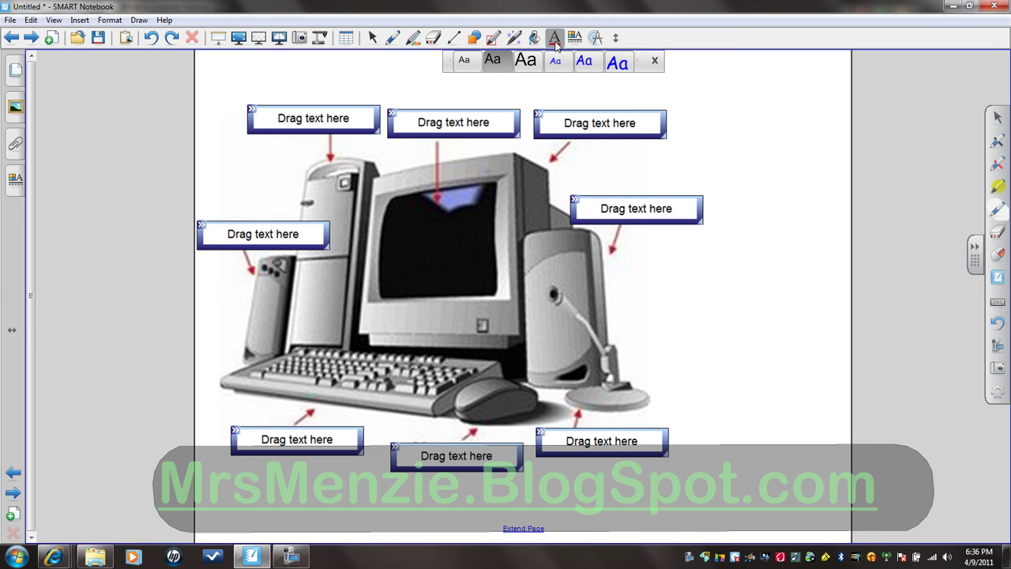
click(723, 122)
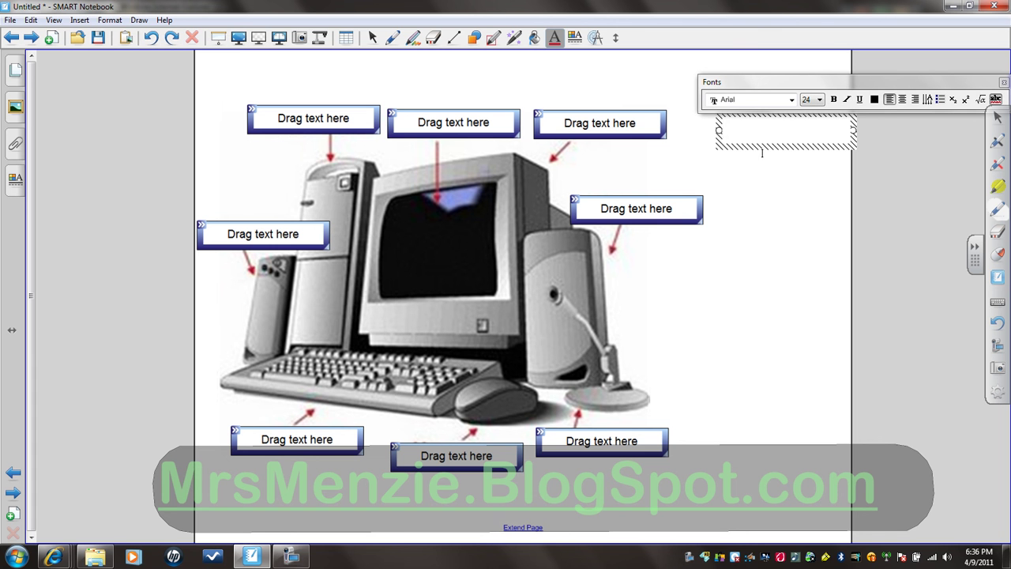
text(Computer)
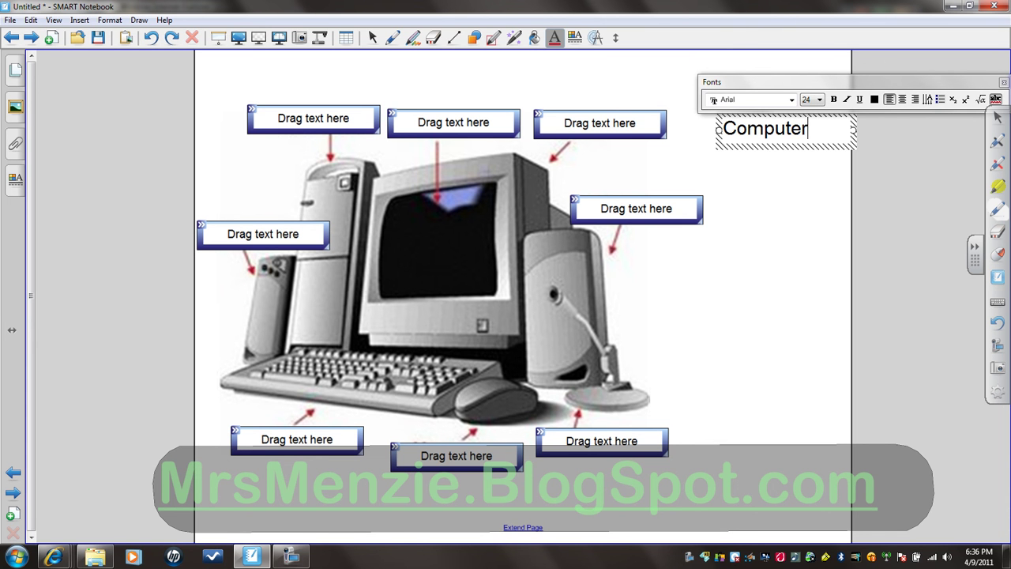
click(728, 190)
click(734, 180)
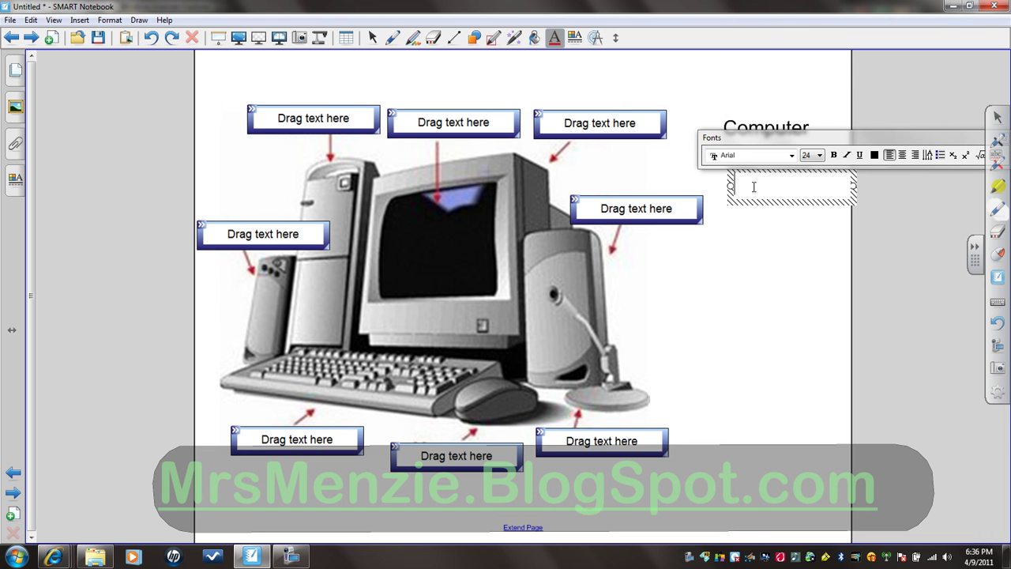
text(Desktop)
click(767, 251)
click(741, 242)
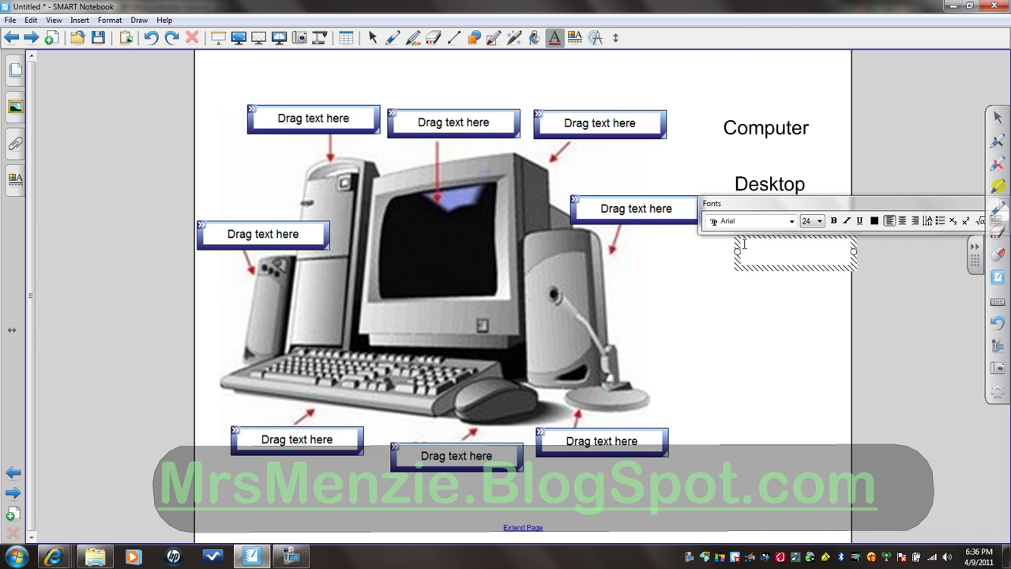
text(Monitor)
click(773, 301)
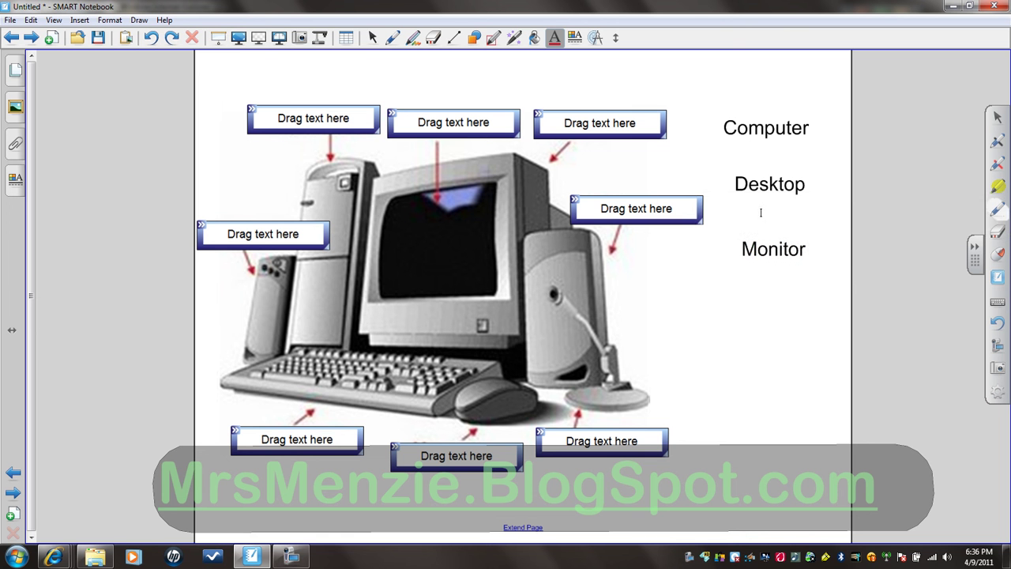
Move the words Computer and Monitor close above and below Desktop so the three form a compact word bank.
click(372, 38)
drag(746, 139, 758, 163)
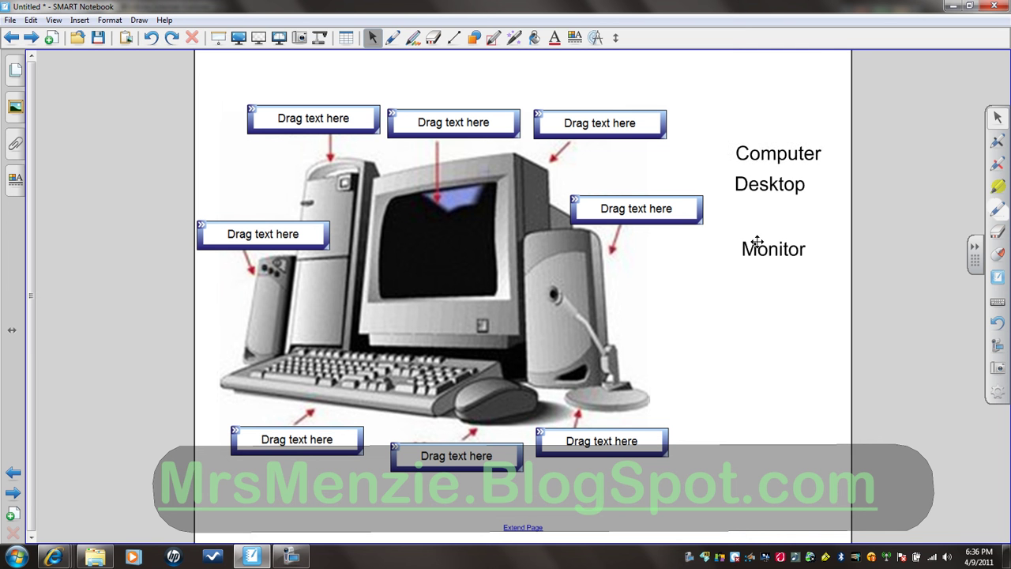
drag(762, 243, 757, 213)
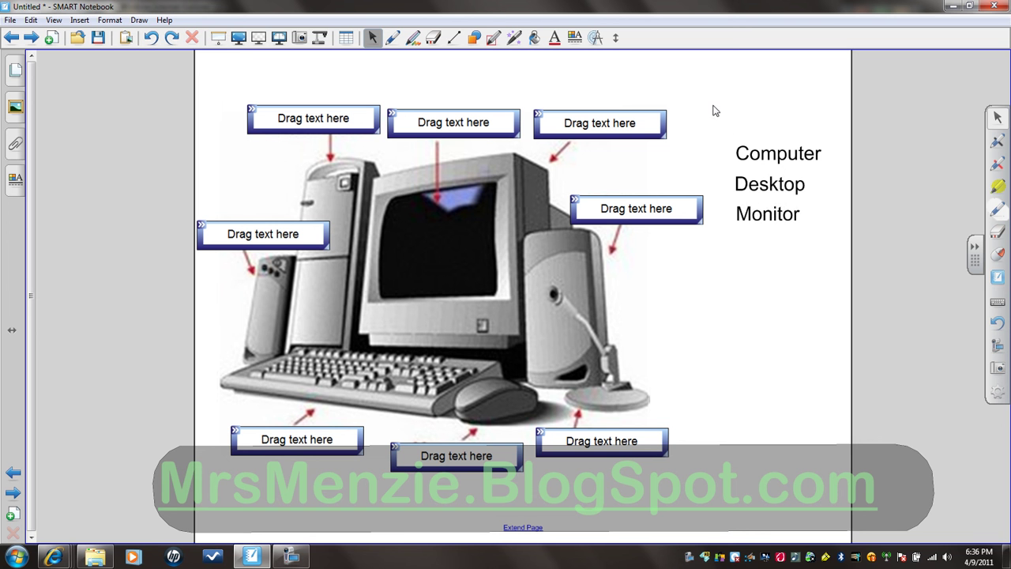
Select all three word bank texts together and make them Infinite Cloner objects.
drag(713, 110, 842, 294)
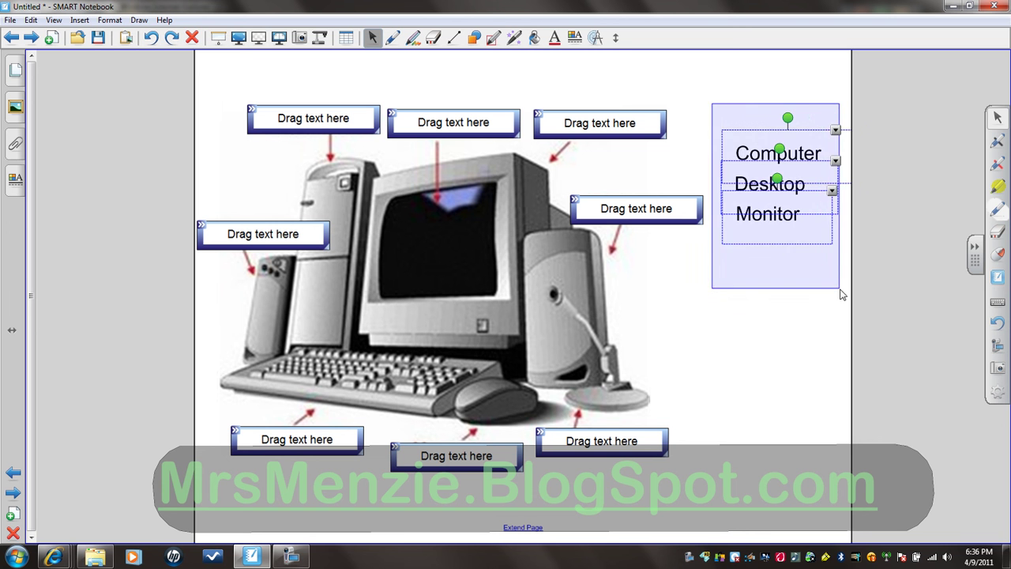
click(835, 132)
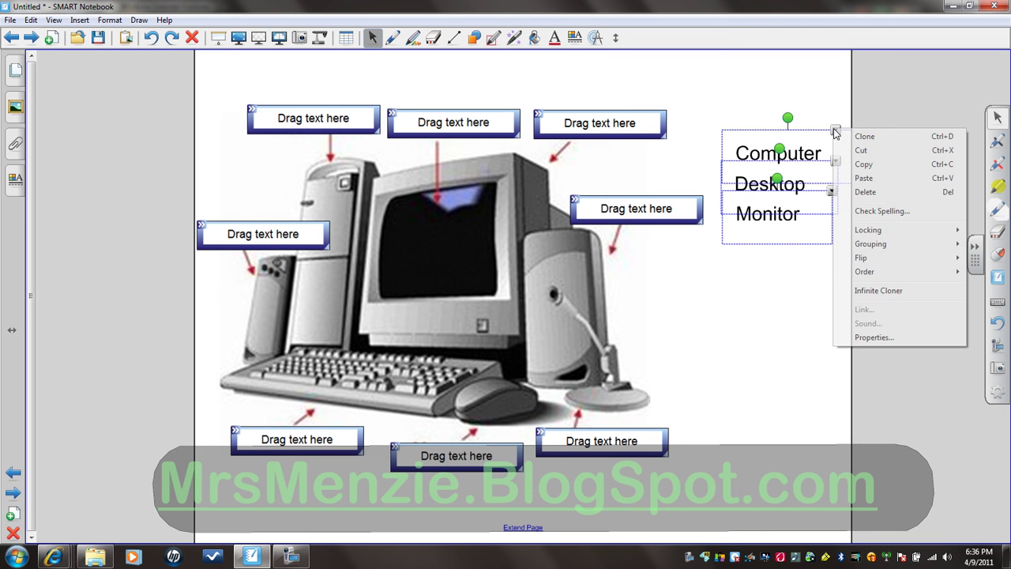
click(869, 292)
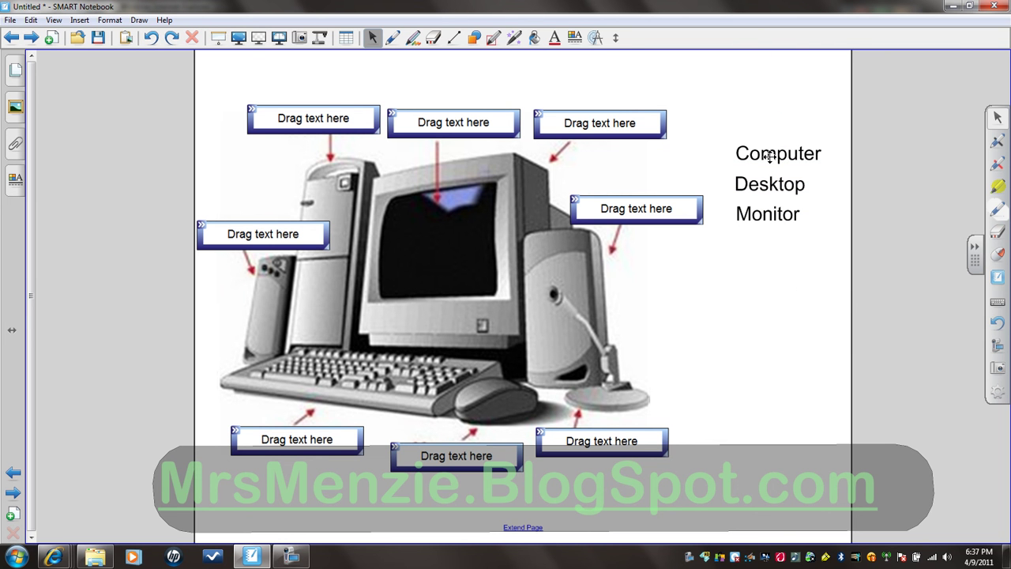
Test the upper Checker boxes: put Computer on the system unit's, Computer and then Desktop on the screen's, and Monitor on the monitor's.
mouse_move(769, 155)
mouse_down()
mouse_move(322, 98)
mouse_move(293, 126)
mouse_up()
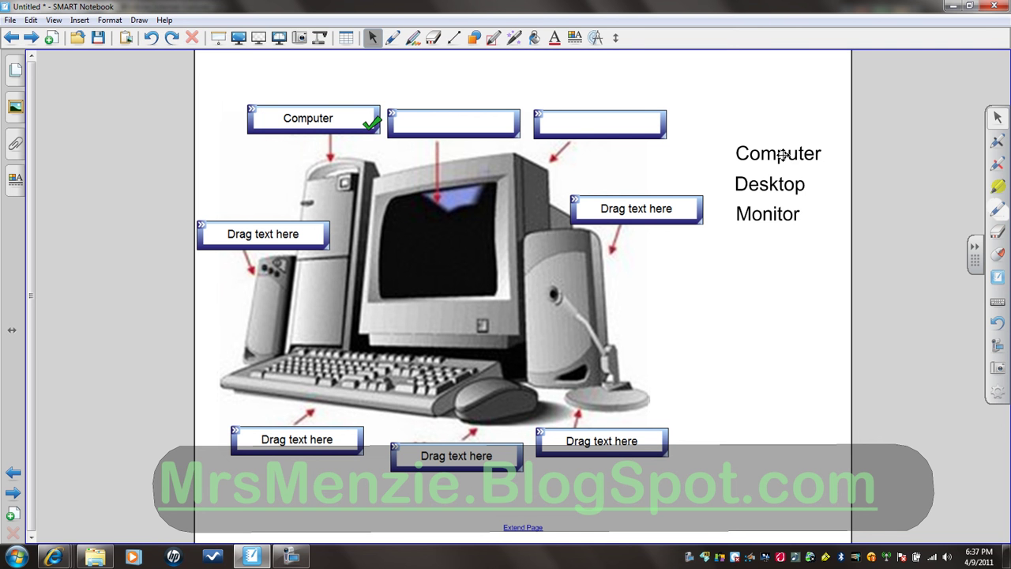
mouse_move(783, 156)
mouse_down()
mouse_move(792, 168)
mouse_move(519, 124)
mouse_move(447, 133)
mouse_up()
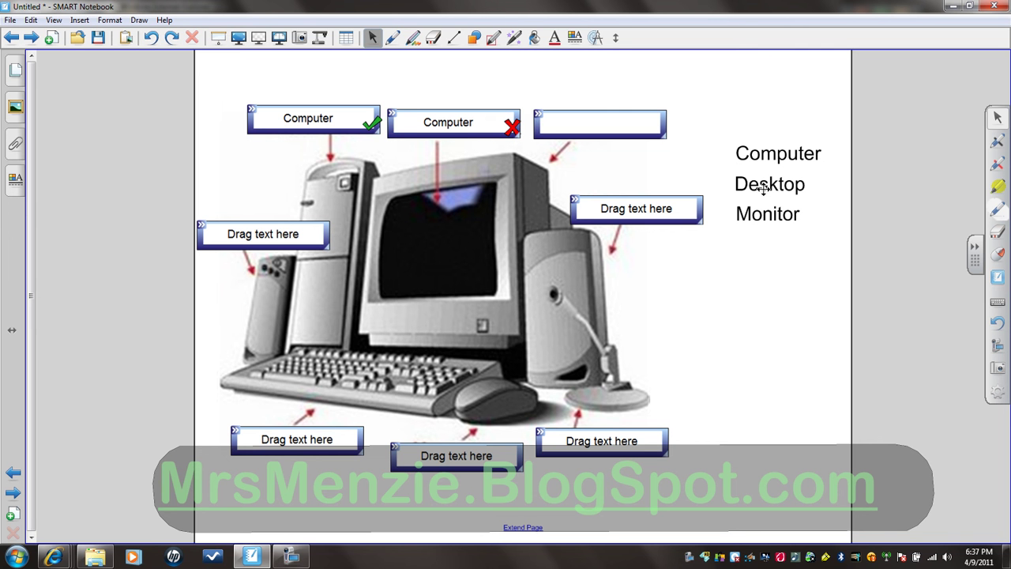
drag(764, 187, 435, 125)
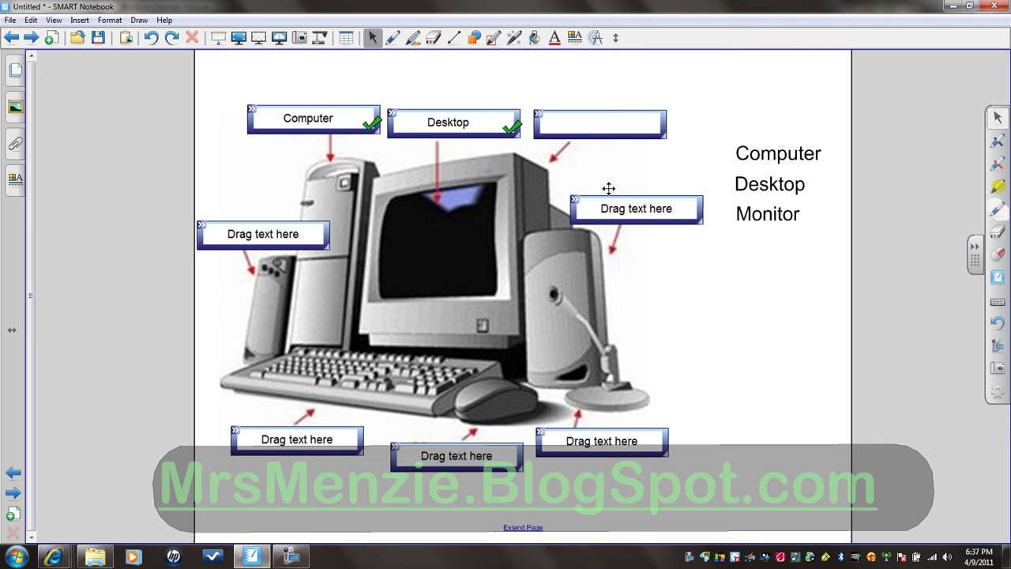
drag(781, 215, 549, 117)
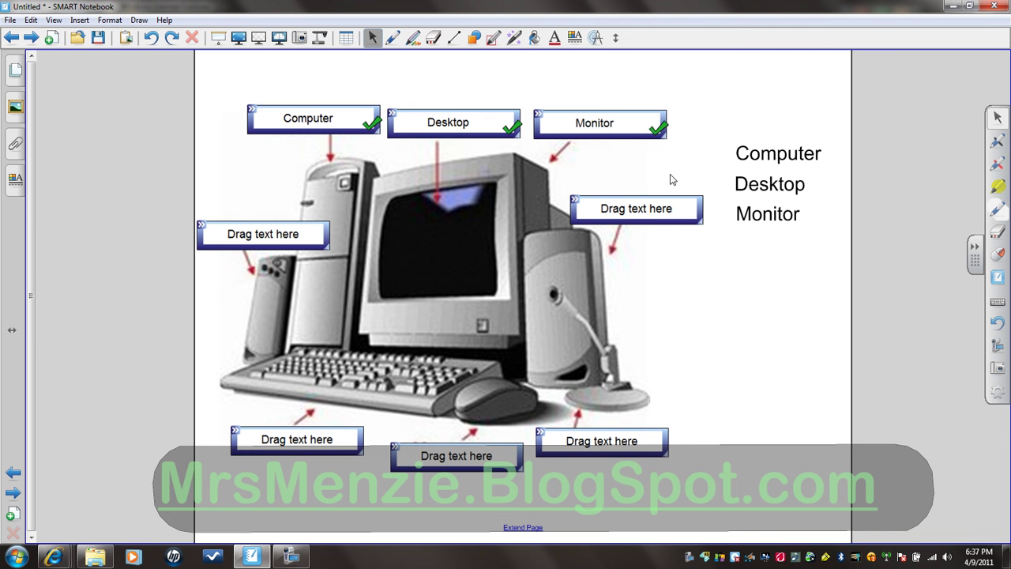
right_click(690, 557)
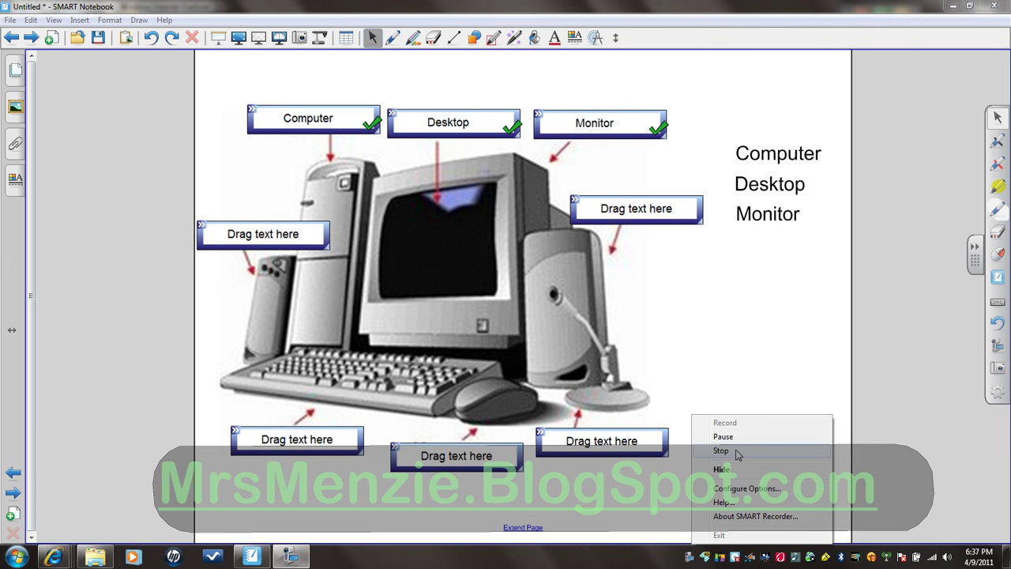